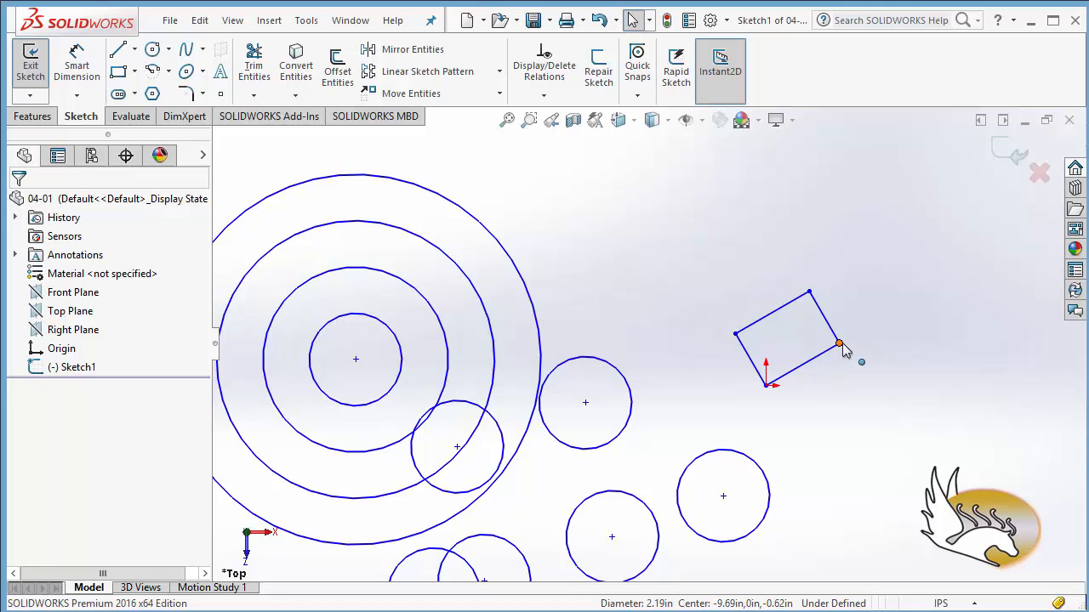
Lengthen the tilted rectangle by pulling its short edge opposite the origin outward, keeping the corners square
{"action": "mouse_move", "coordinate": [840, 345]}
{"action": "left_mouse_down"}
{"action": "mouse_move", "coordinate": [927, 300]}
{"action": "mouse_move", "coordinate": [853, 337]}
{"action": "mouse_move", "coordinate": [909, 301]}
{"action": "left_mouse_up"}
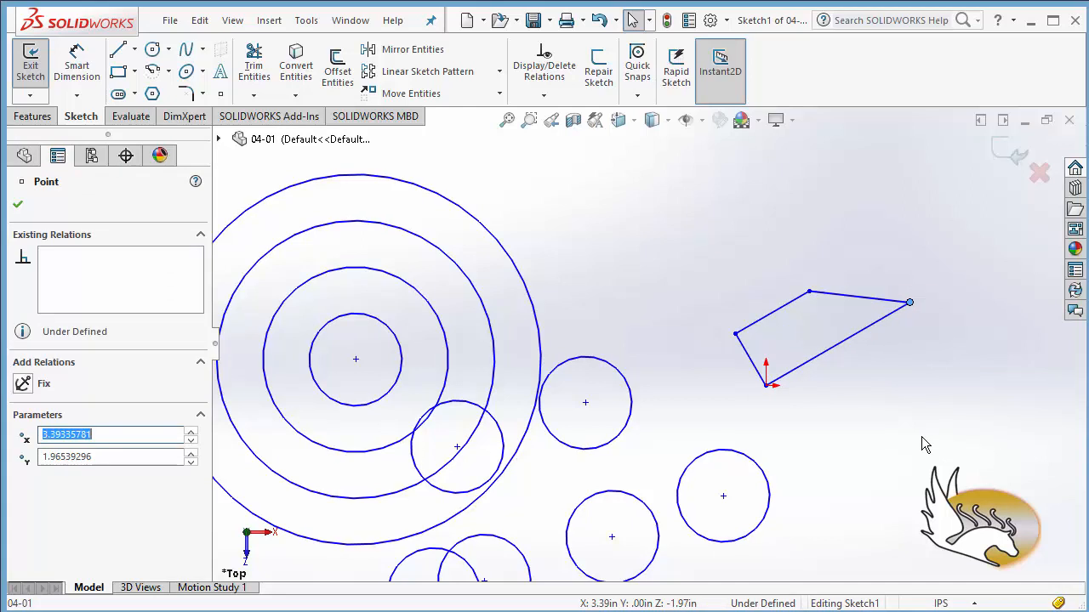
{"action": "key", "text": "ctrl+z"}
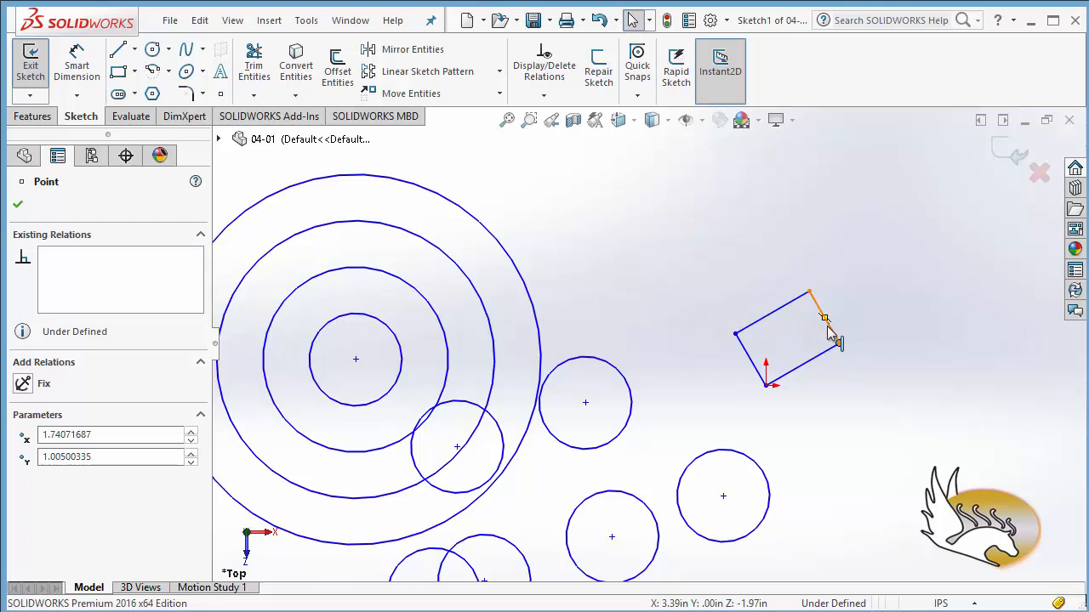
{"action": "left_click_drag", "start_coordinate": [832, 331], "coordinate": [869, 311]}
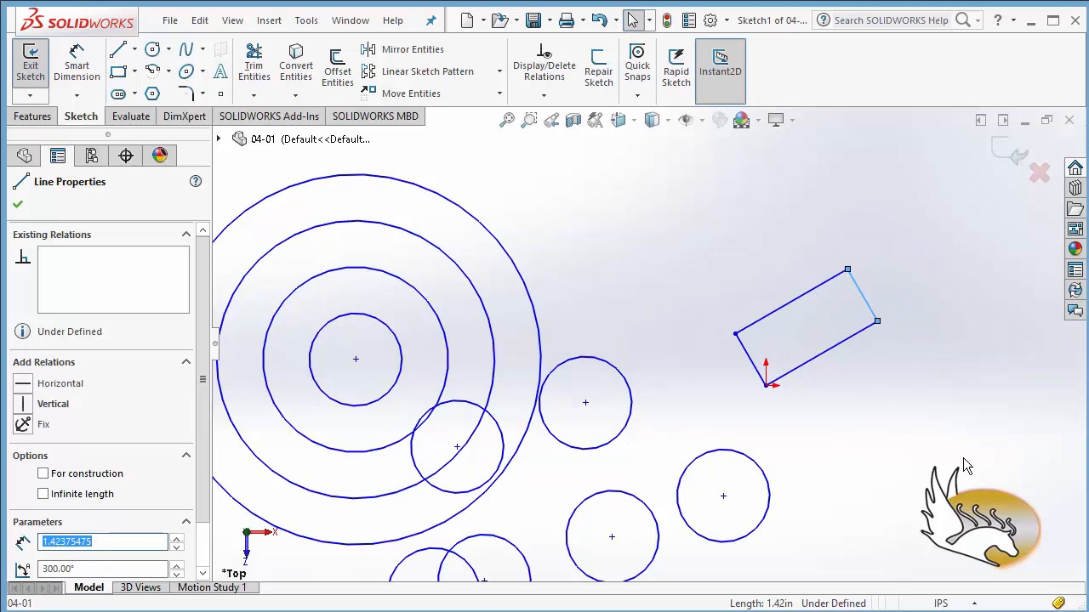
Sketch a closed profile of eight horizontal and vertical lines with a stepped notch on its right side and an upper edge about 4.9 in long
{"action": "mouse_move", "coordinate": [945, 467]}
{"action": "middle_mouse_down", "text": "ctrl"}
{"action": "mouse_move", "coordinate": [720, 404]}
{"action": "mouse_move", "coordinate": [727, 447]}
{"action": "middle_mouse_up", "text": "ctrl"}
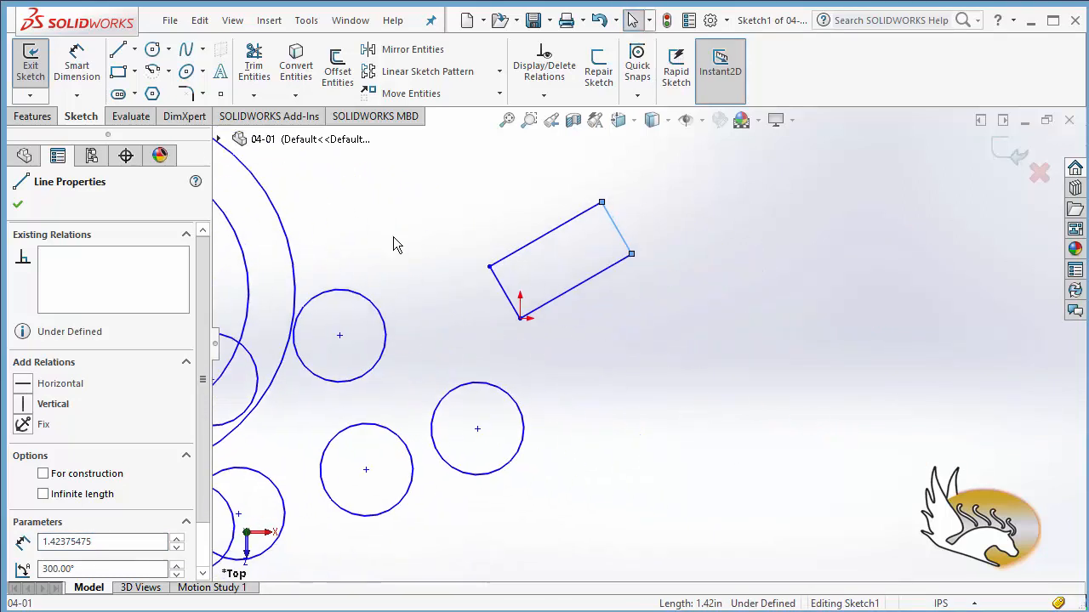
{"action": "left_click", "coordinate": [117, 49]}
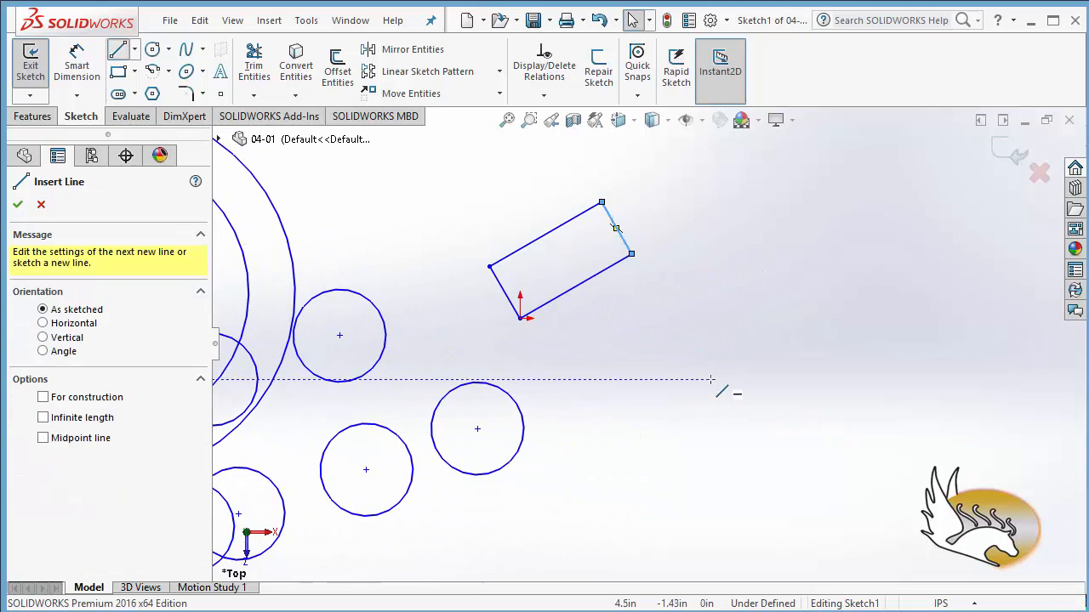
{"action": "left_click", "coordinate": [687, 335]}
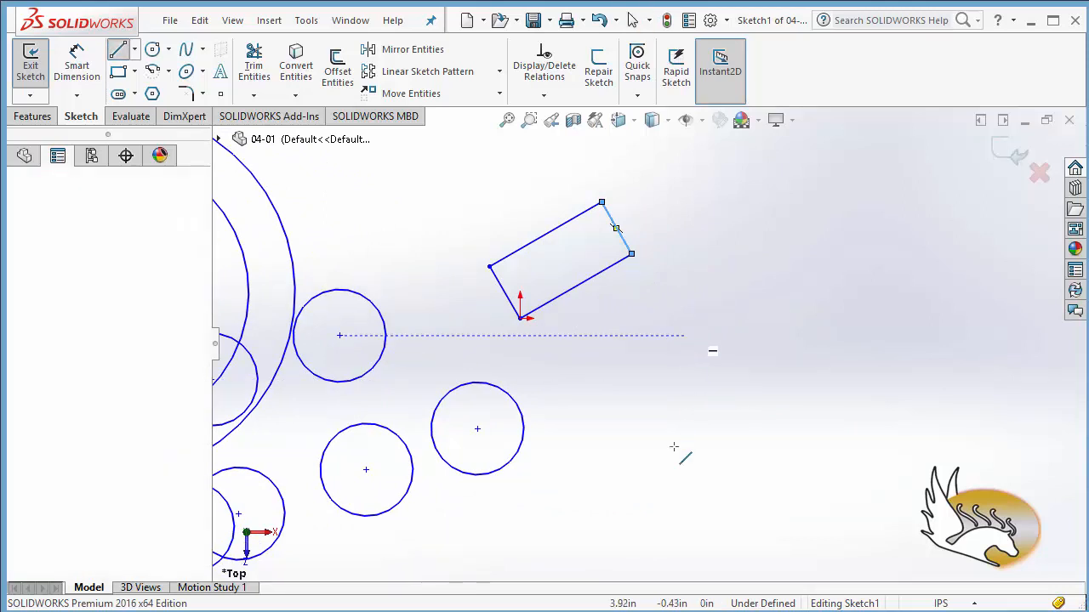
{"action": "left_click", "coordinate": [685, 480]}
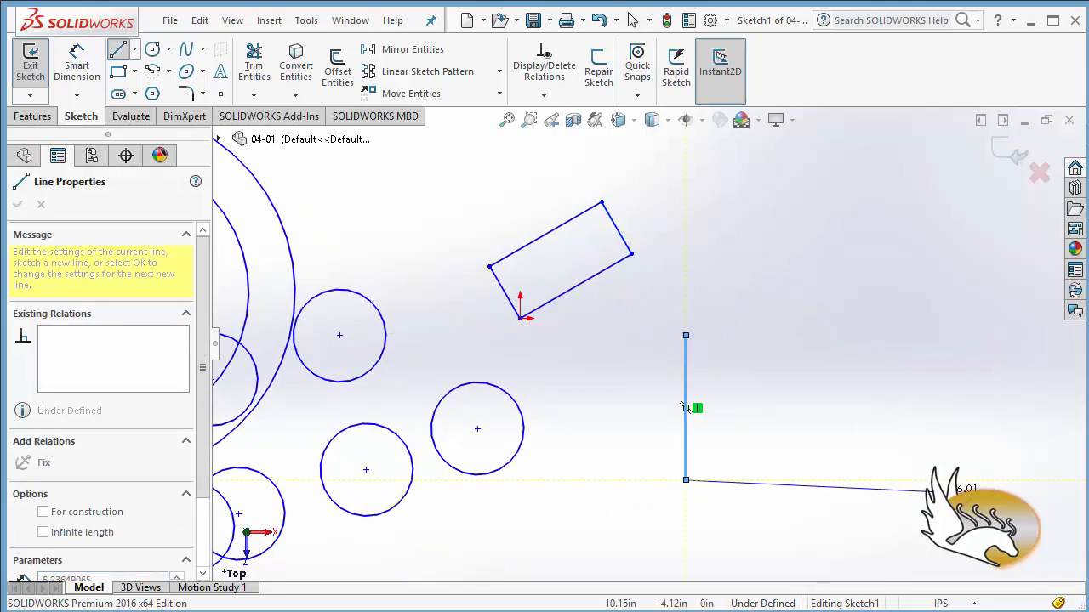
{"action": "left_click", "coordinate": [979, 480]}
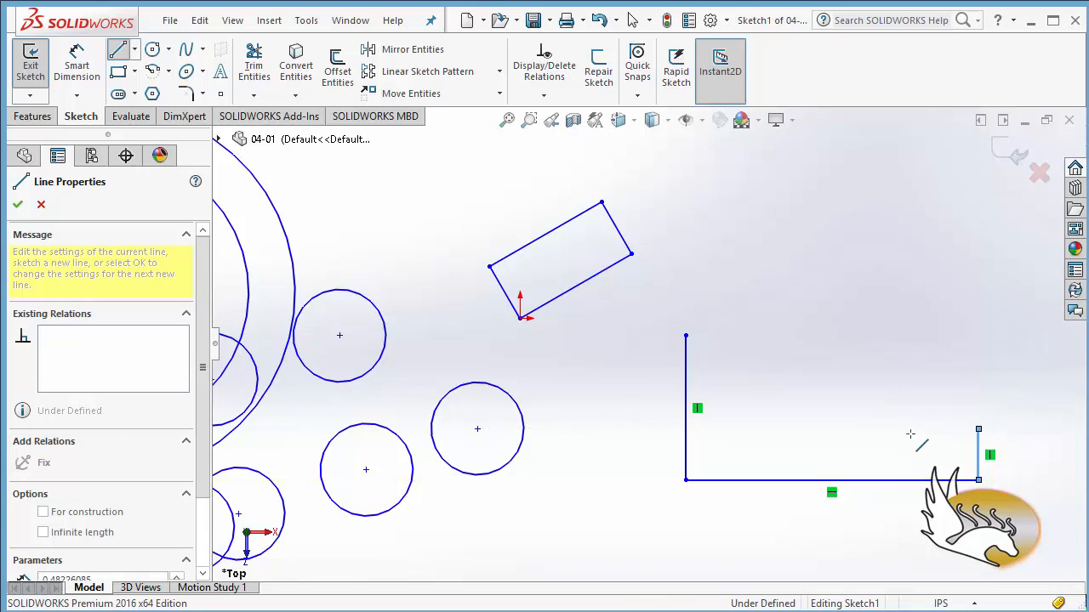
{"action": "left_click", "coordinate": [847, 430]}
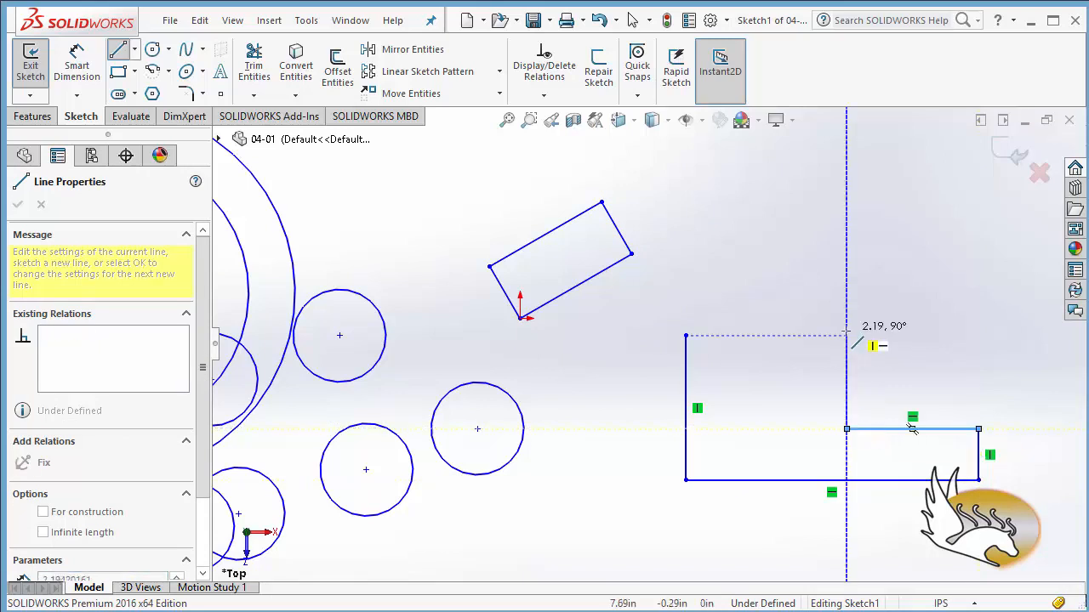
{"action": "left_click", "coordinate": [846, 388]}
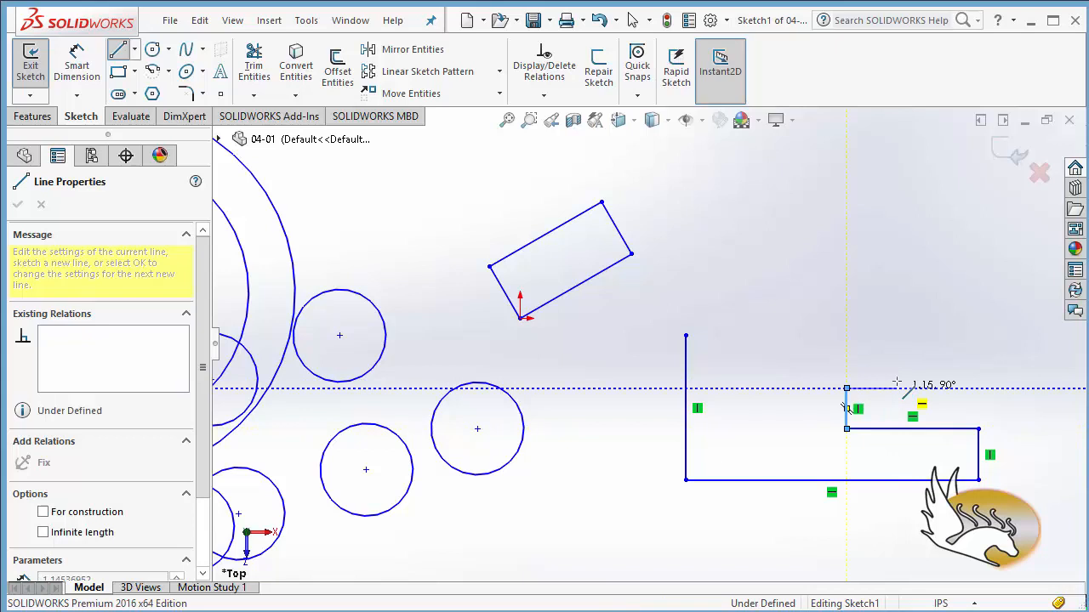
{"action": "left_click", "coordinate": [894, 388]}
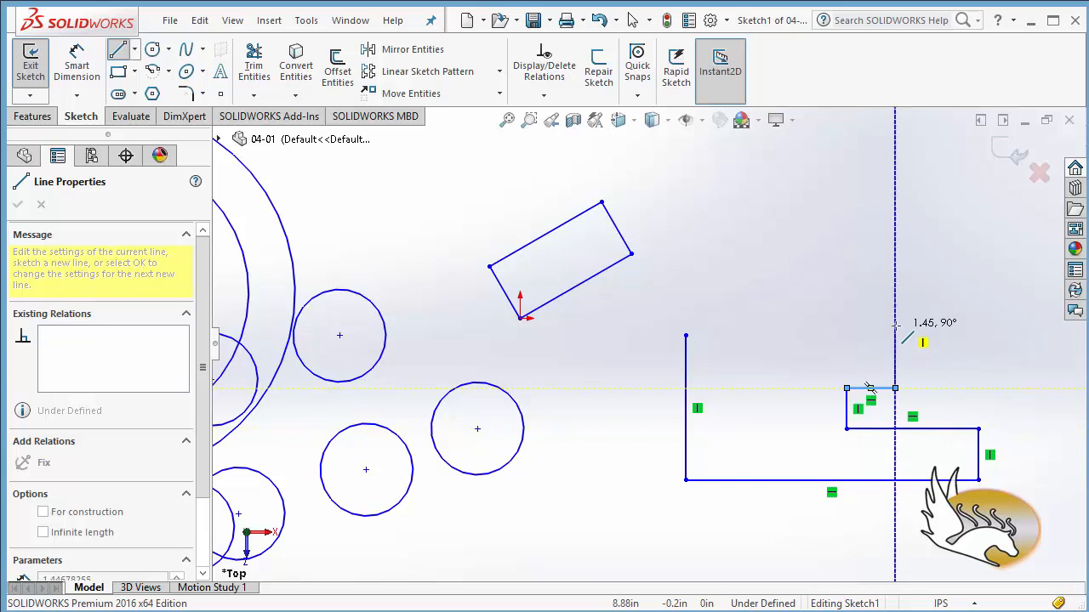
{"action": "left_click", "coordinate": [895, 336]}
{"action": "left_click", "coordinate": [685, 336]}
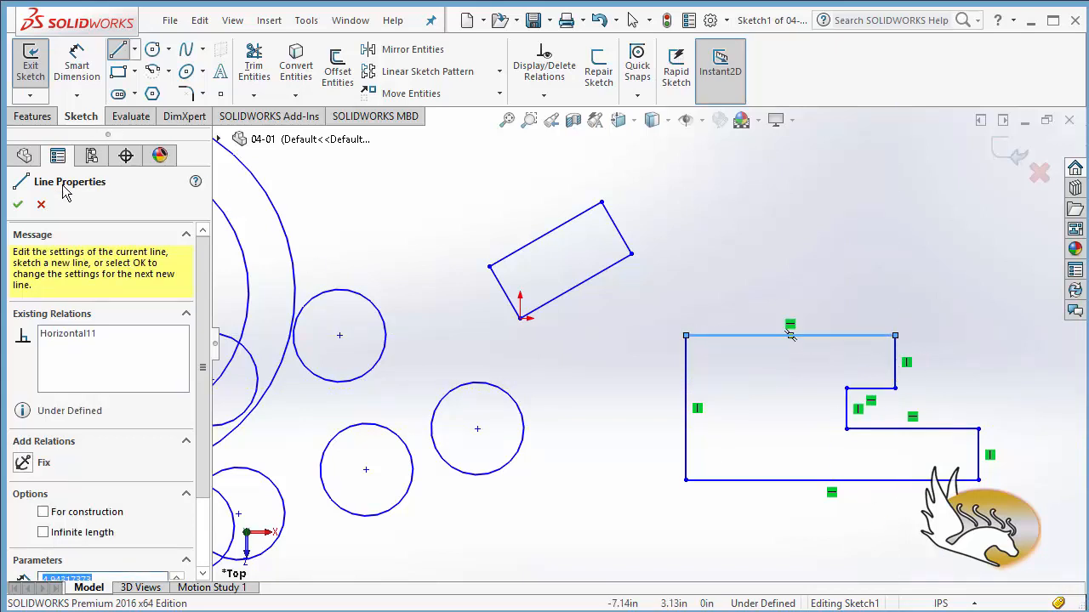
{"action": "left_click", "coordinate": [18, 204]}
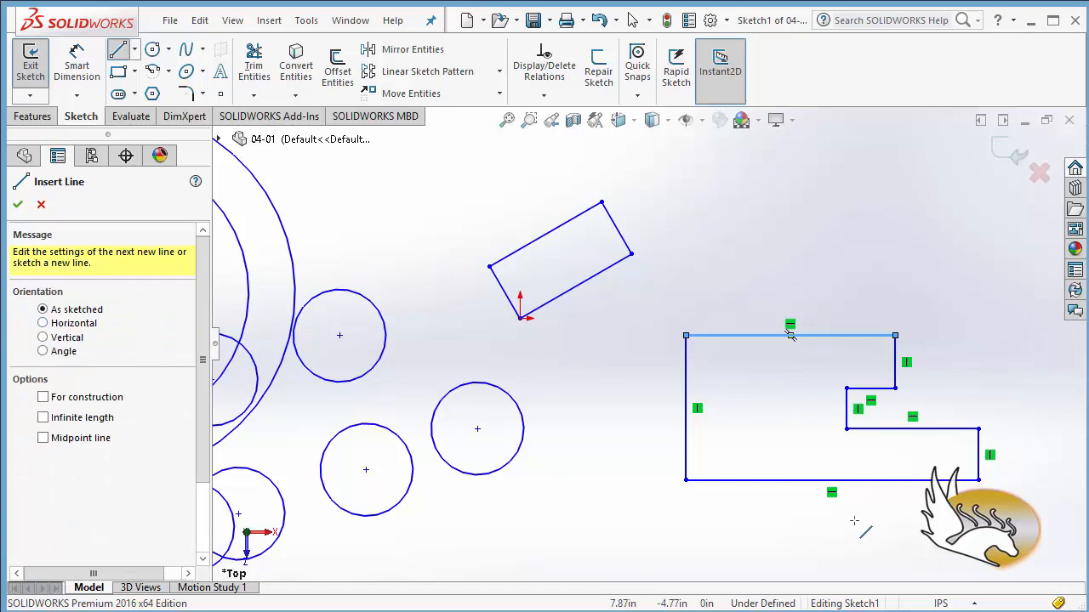
{"action": "middle_click_drag", "start_coordinate": [856, 522], "coordinate": [690, 462], "text": "ctrl"}
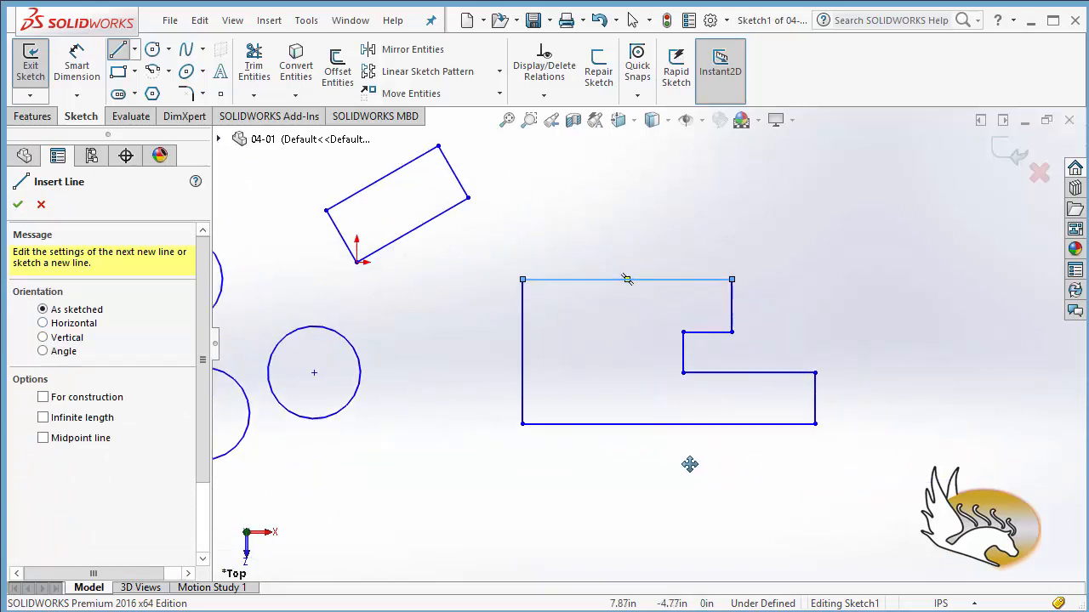
{"action": "left_click", "coordinate": [19, 205]}
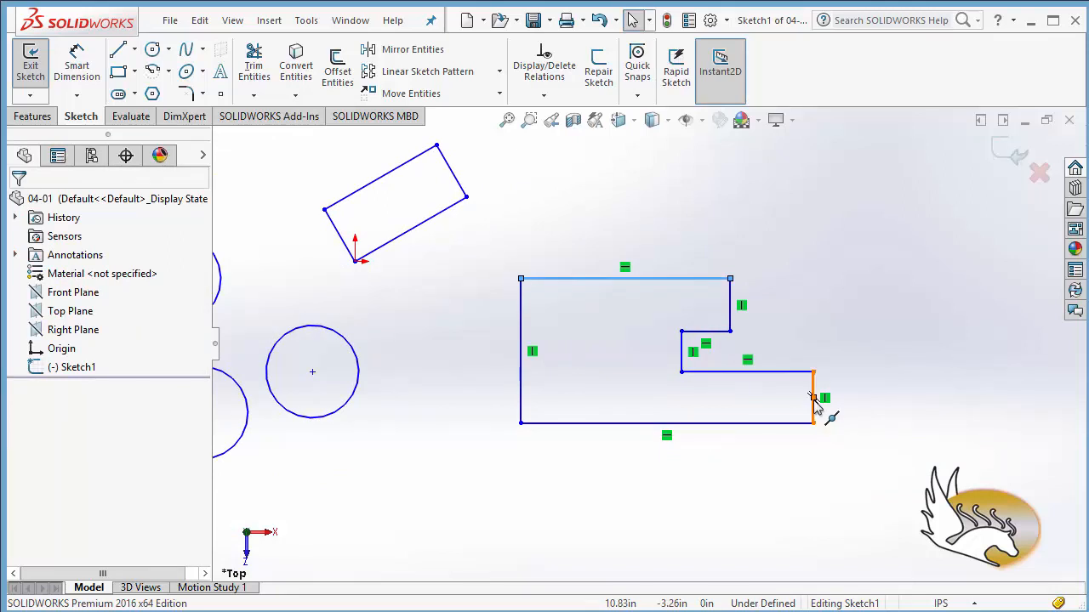
Lengthen the notched profile's arms by pulling the right-hand edge and lower right corner outward, and undo the last corner move
{"action": "left_click_drag", "start_coordinate": [814, 398], "coordinate": [808, 421]}
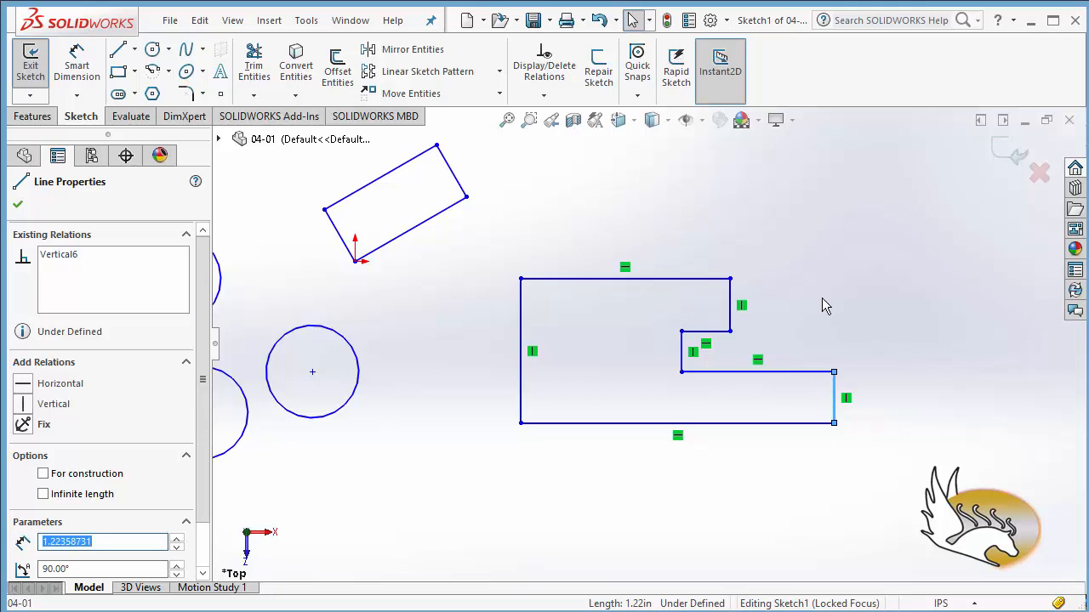
{"action": "mouse_move", "coordinate": [881, 229]}
{"action": "left_mouse_down"}
{"action": "mouse_move", "coordinate": [817, 377]}
{"action": "mouse_move", "coordinate": [765, 429]}
{"action": "mouse_move", "coordinate": [717, 453]}
{"action": "left_mouse_up"}
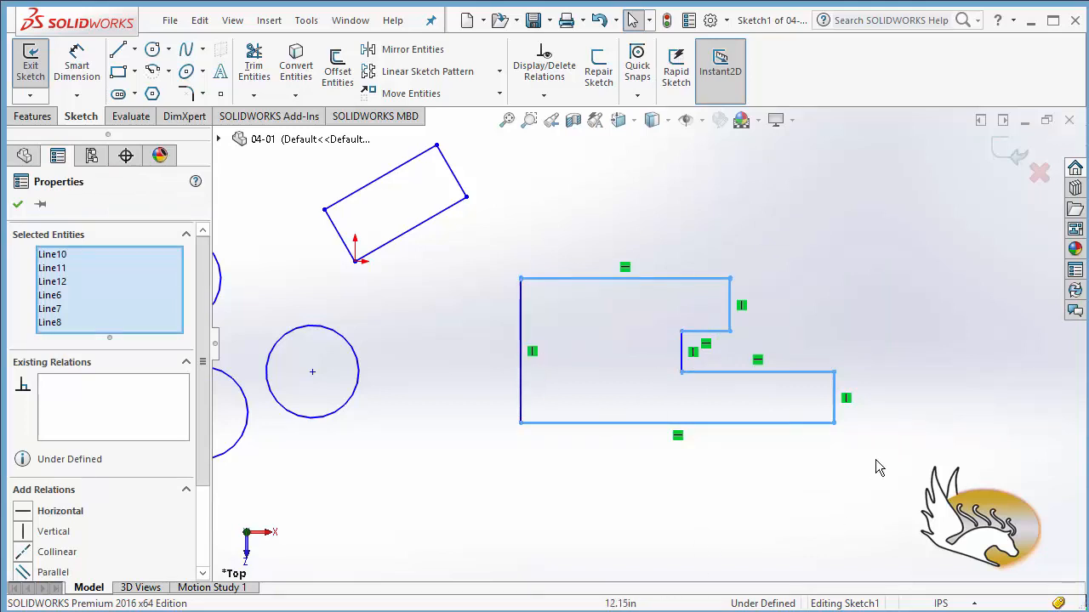
{"action": "left_click", "coordinate": [845, 412]}
{"action": "mouse_move", "coordinate": [847, 414]}
{"action": "left_mouse_down"}
{"action": "mouse_move", "coordinate": [1038, 415]}
{"action": "mouse_move", "coordinate": [877, 425]}
{"action": "mouse_move", "coordinate": [934, 426]}
{"action": "left_mouse_up"}
{"action": "left_click", "coordinate": [912, 427]}
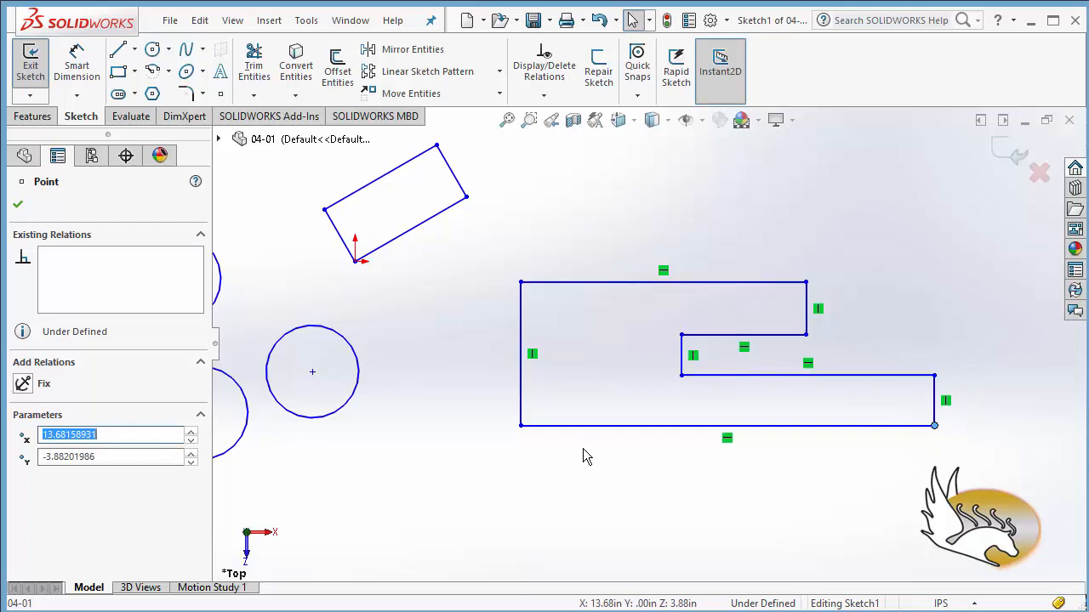
{"action": "key", "text": "ctrl+z"}
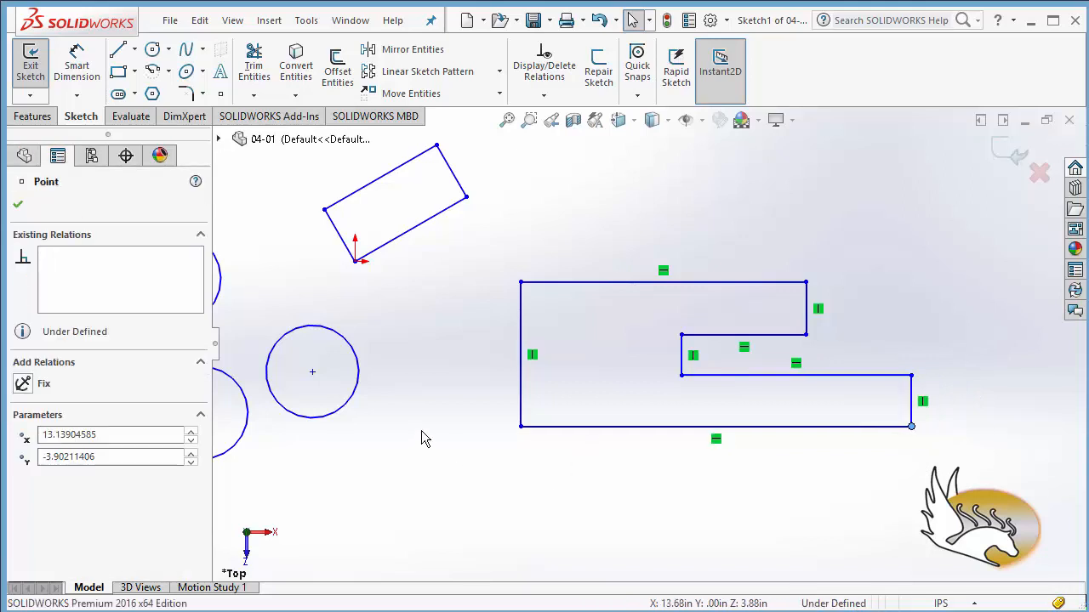
{"action": "left_click", "coordinate": [388, 332]}
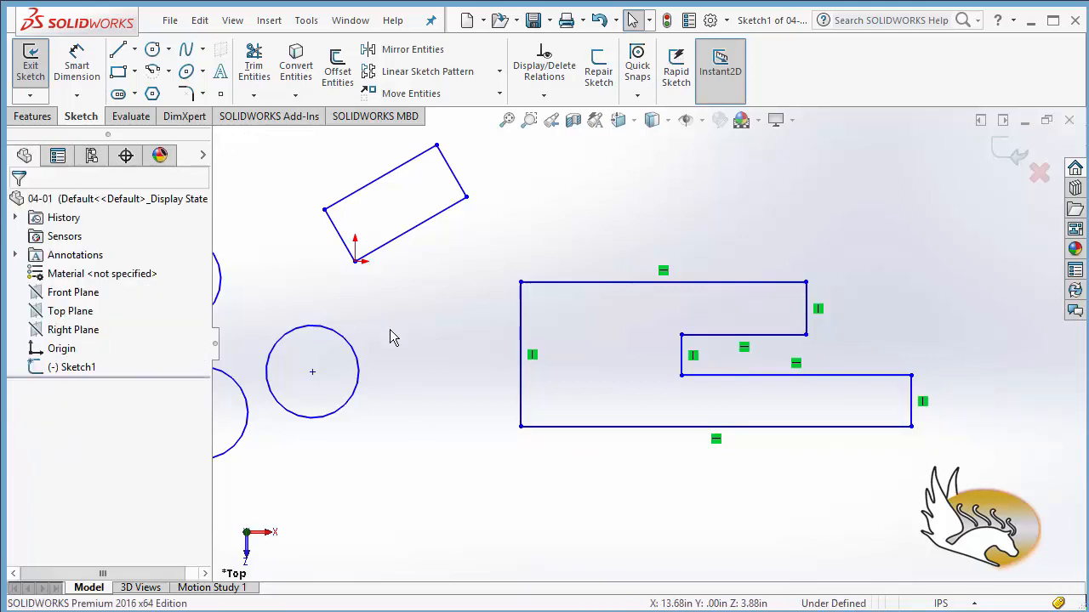
Shorten the profile's lower arm with Stretch Entities using From/To, from the lower left corner to a point horizontally left of it
{"action": "left_click", "coordinate": [499, 93]}
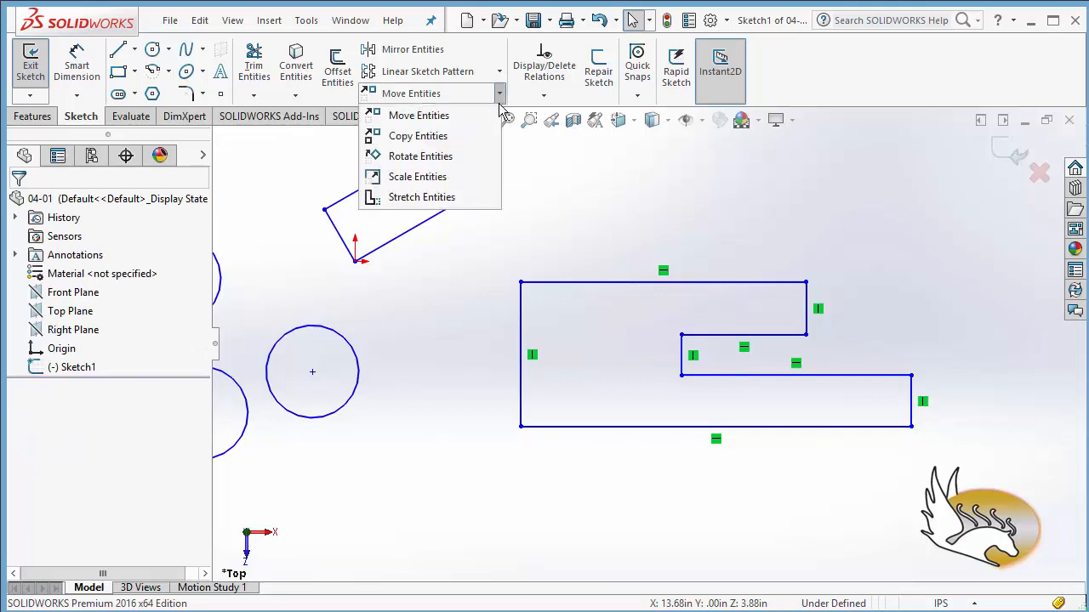
{"action": "left_click", "coordinate": [470, 204]}
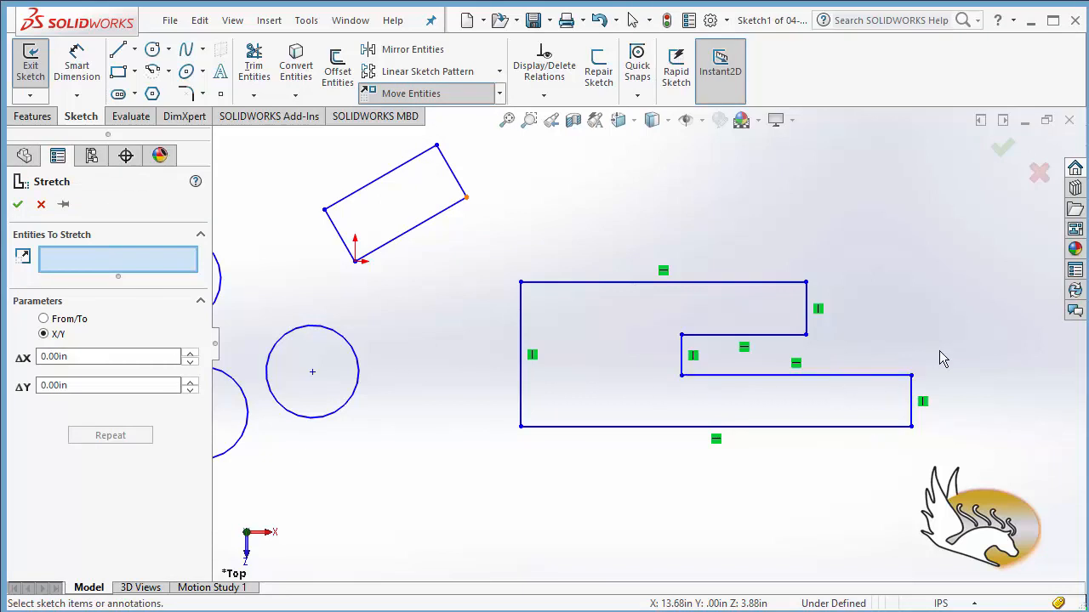
{"action": "left_click_drag", "start_coordinate": [940, 349], "coordinate": [884, 451]}
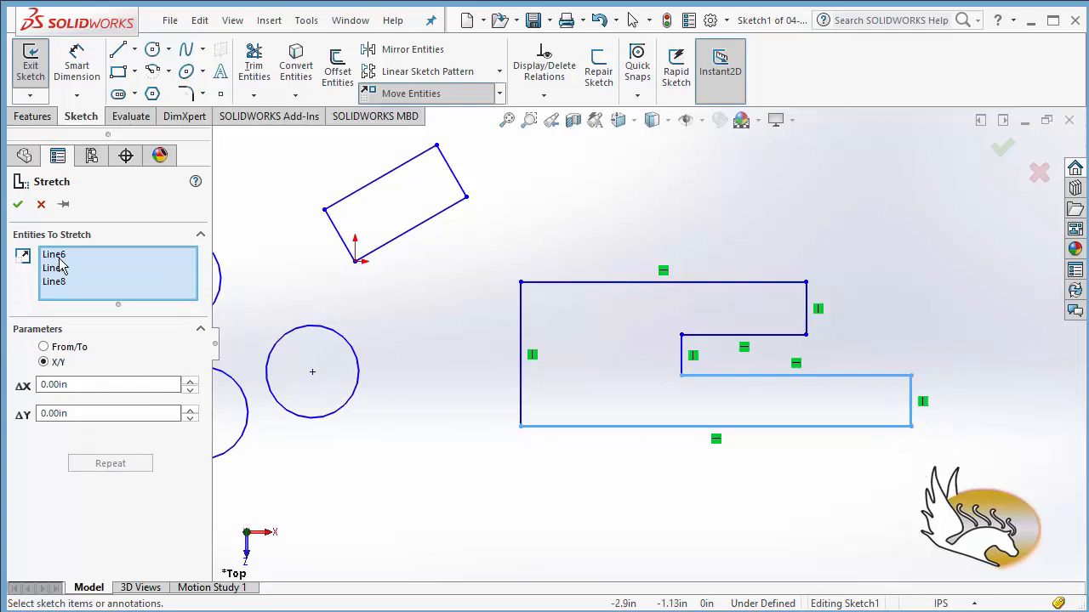
{"action": "left_click", "coordinate": [53, 351]}
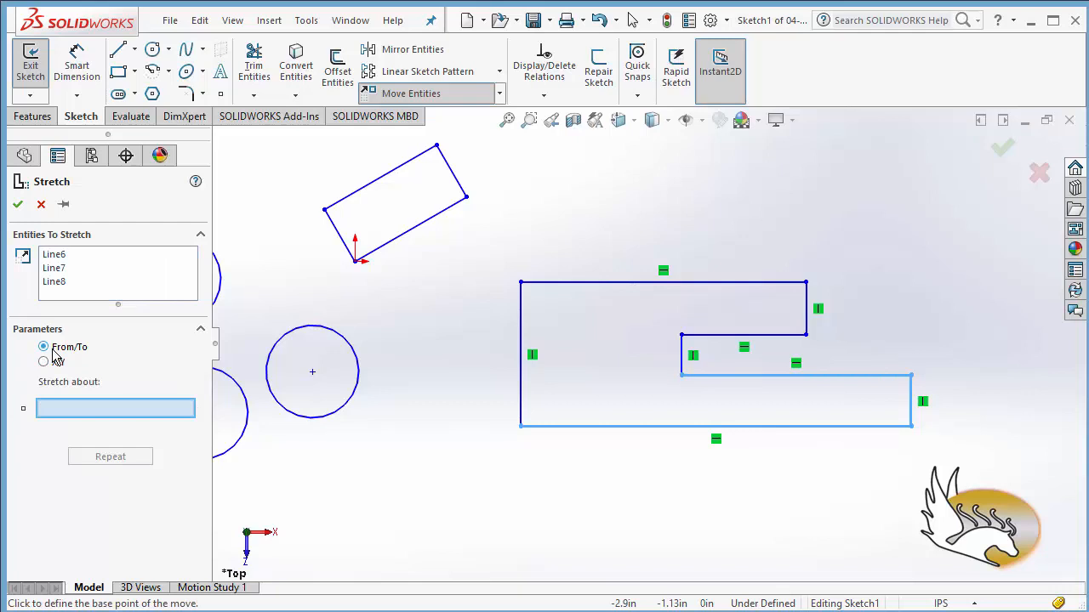
{"action": "left_click", "coordinate": [521, 427]}
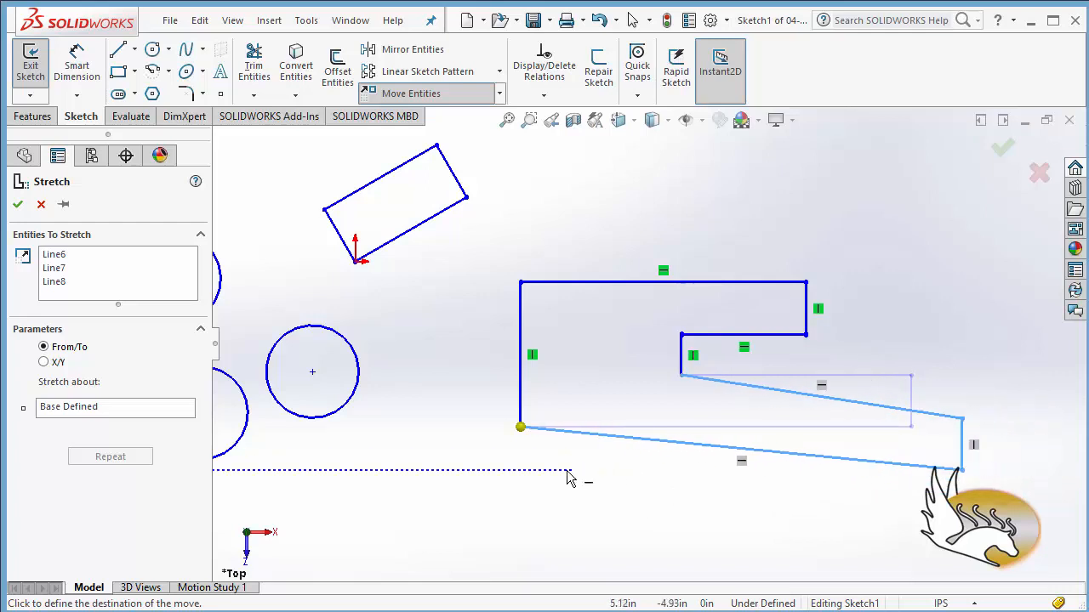
{"action": "left_click", "coordinate": [439, 428]}
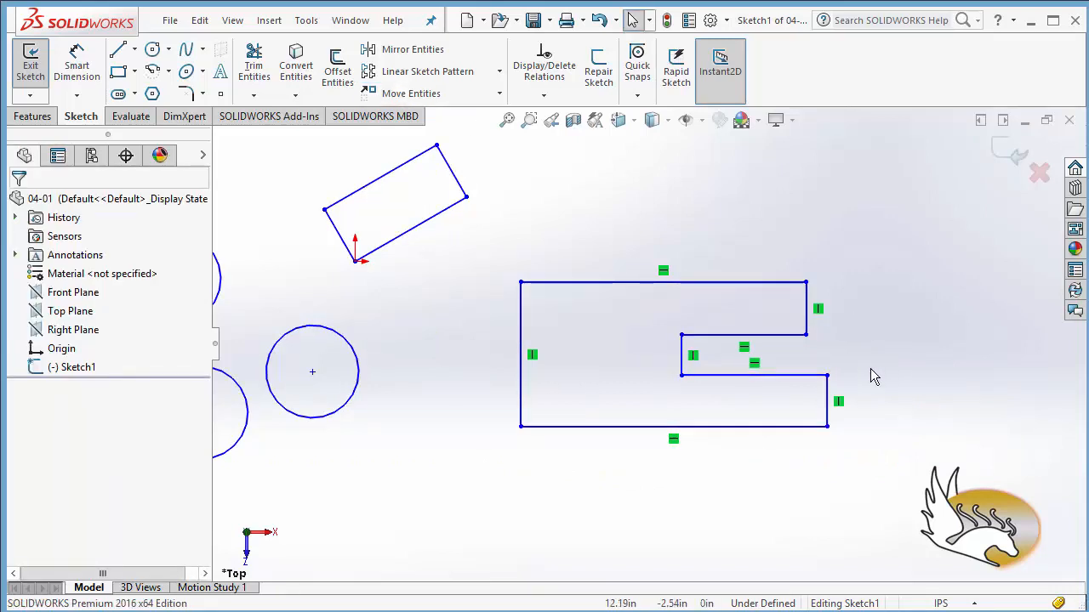
Start Stretch Entities on the three lines of the lower arm and choose the X/Y offset method
{"action": "left_click_drag", "start_coordinate": [870, 369], "coordinate": [793, 439]}
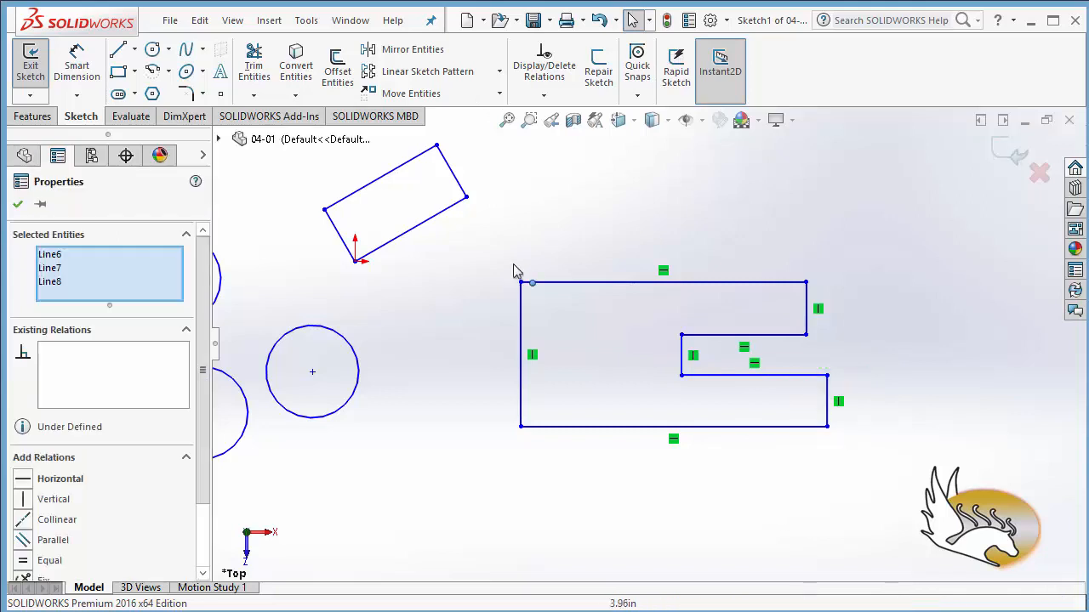
{"action": "left_click", "coordinate": [500, 94]}
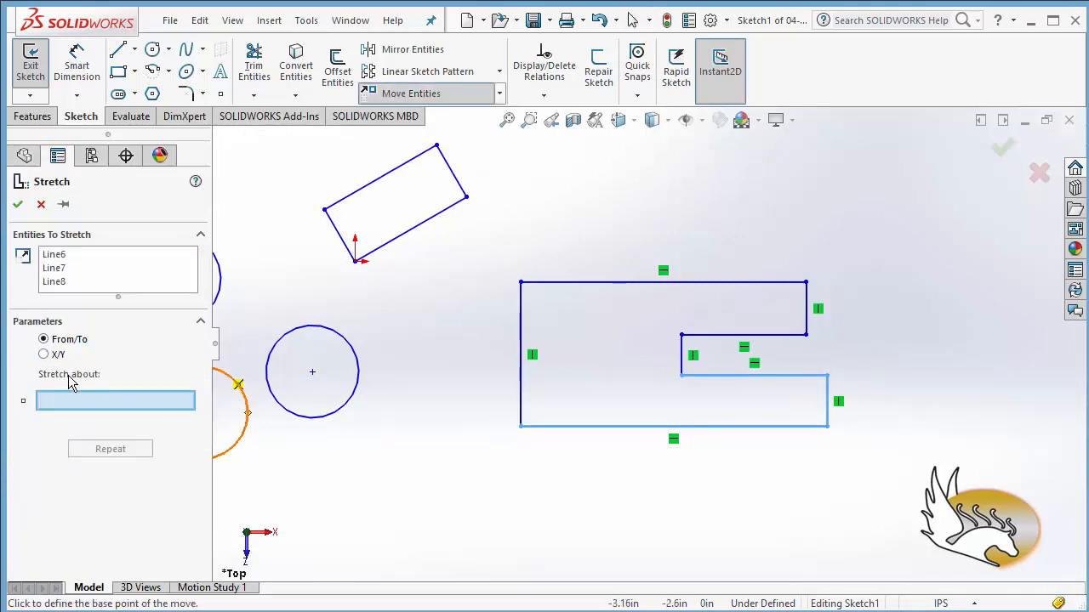
{"action": "left_click", "coordinate": [44, 355]}
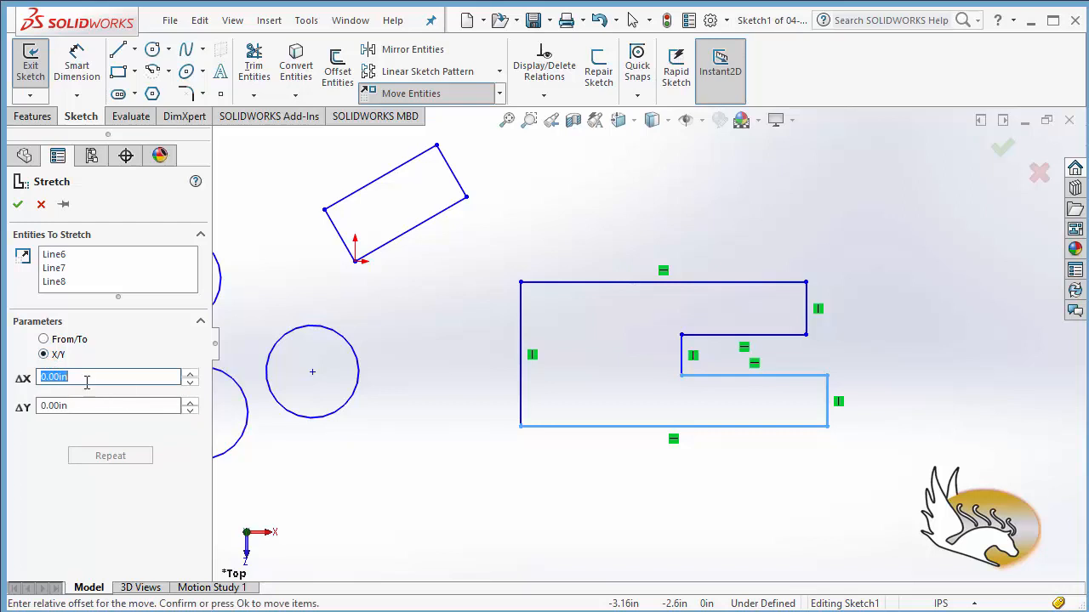
Try stretching the lower arm by 2 in in X and 1 in in Y, repeating the offset twice
{"action": "type", "text": "2"}
{"action": "key", "text": "Tab"}
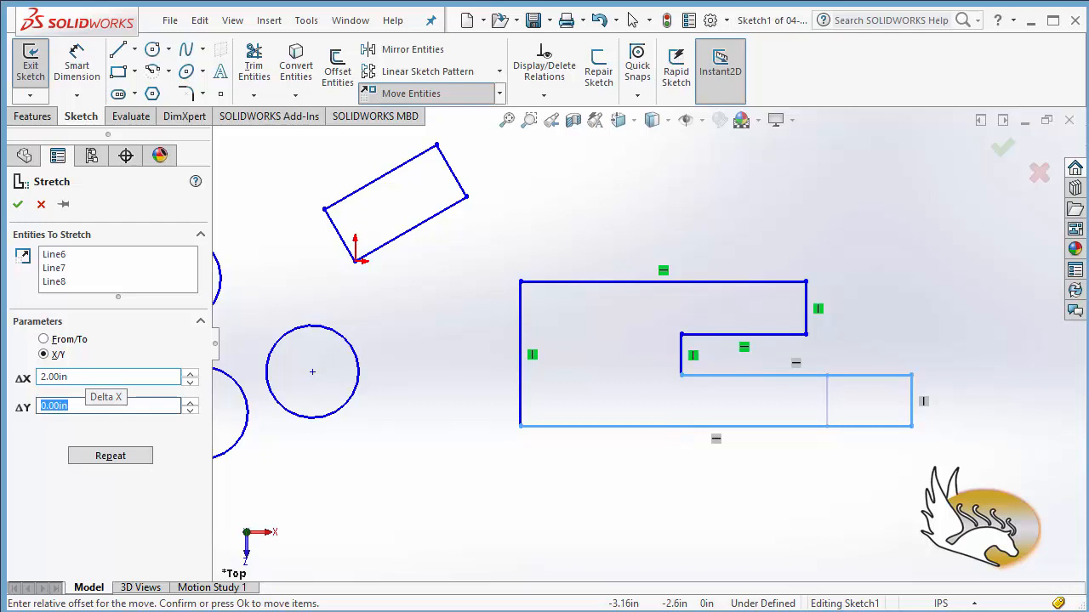
{"action": "type", "text": "1"}
{"action": "key", "text": "Tab"}
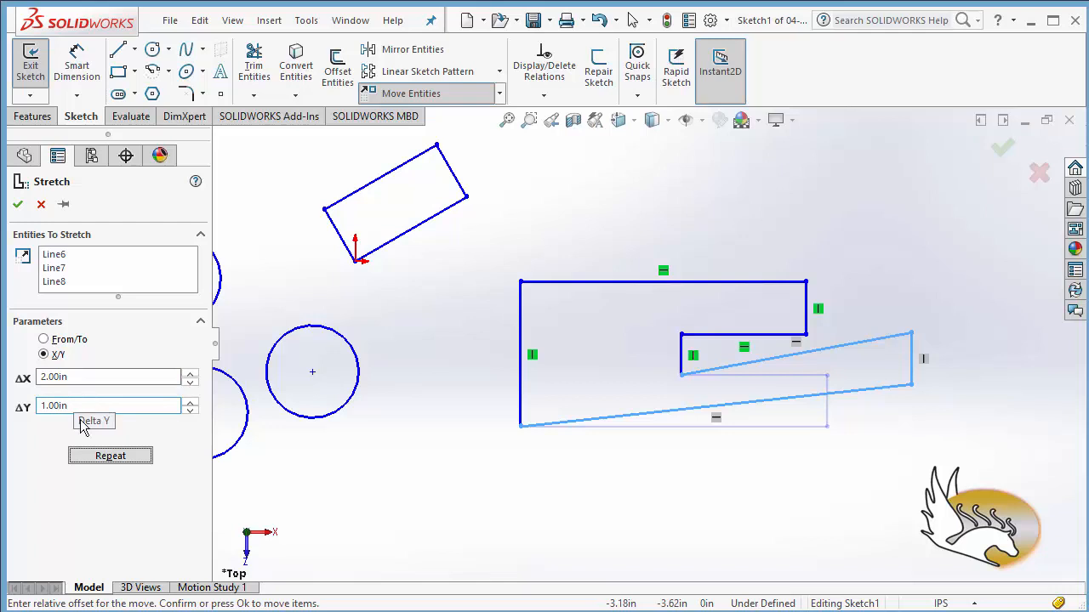
{"action": "left_click", "coordinate": [101, 459]}
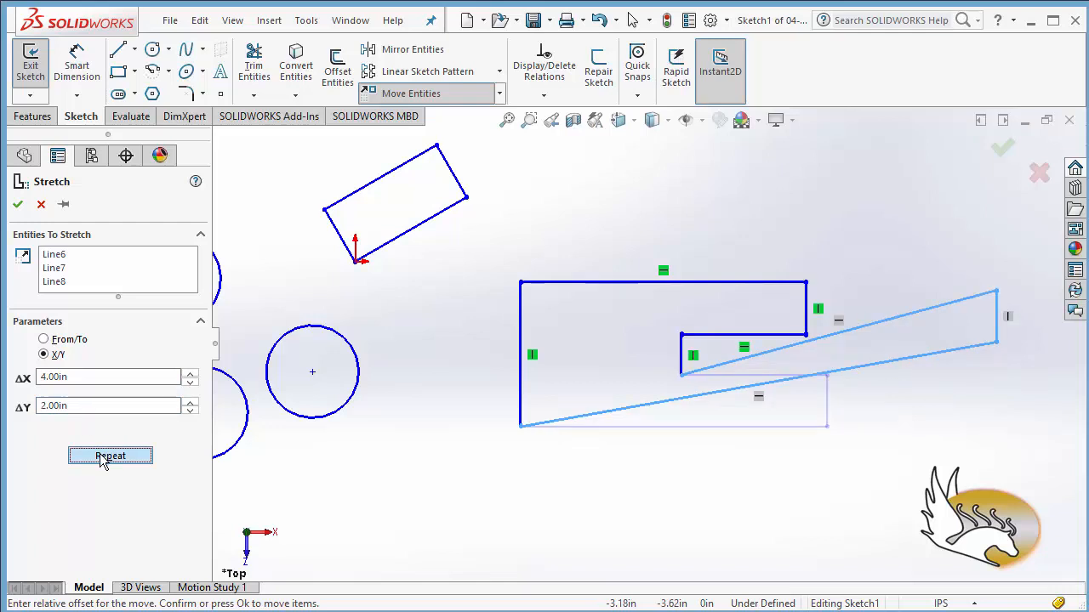
{"action": "left_click", "coordinate": [100, 460]}
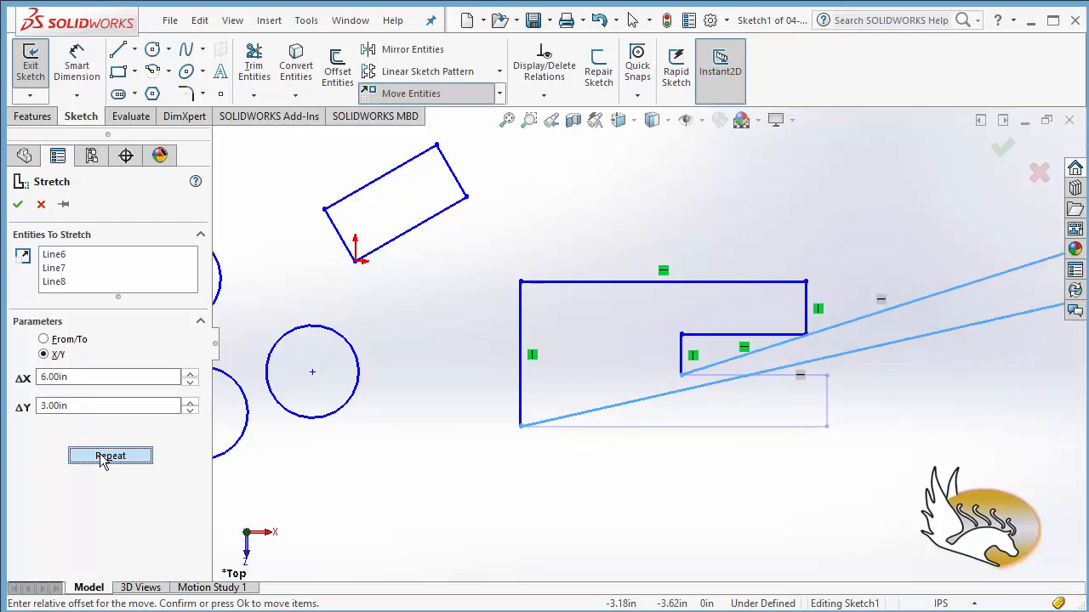
Set the lower arm's stretch offset to 3 in in X and 0 in in Y and apply it
{"action": "double_click", "coordinate": [62, 377]}
{"action": "double_click", "coordinate": [85, 406]}
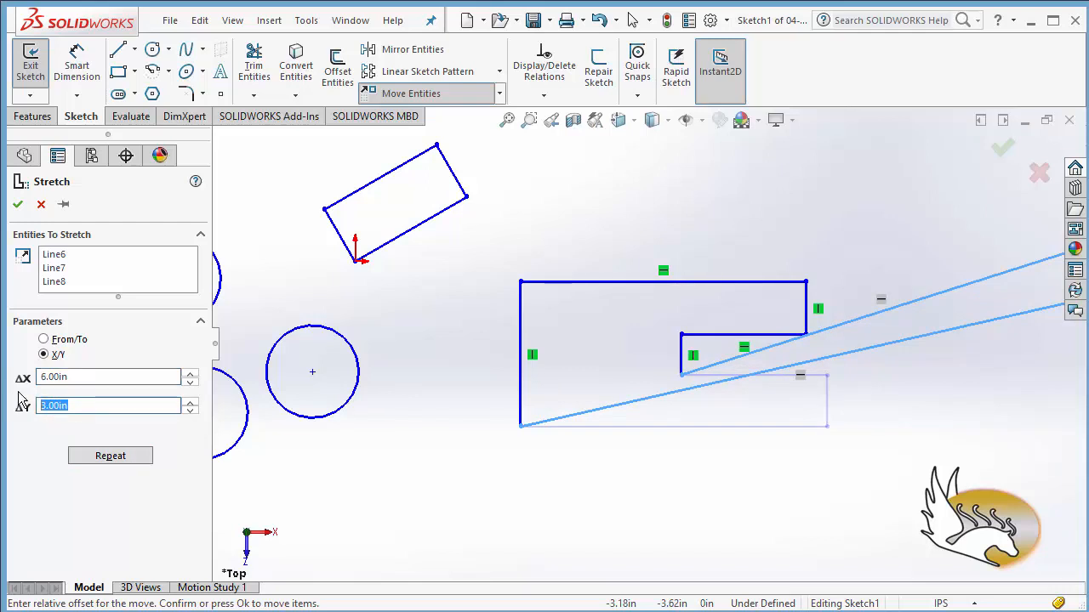
{"action": "double_click", "coordinate": [73, 377]}
{"action": "type", "text": "3"}
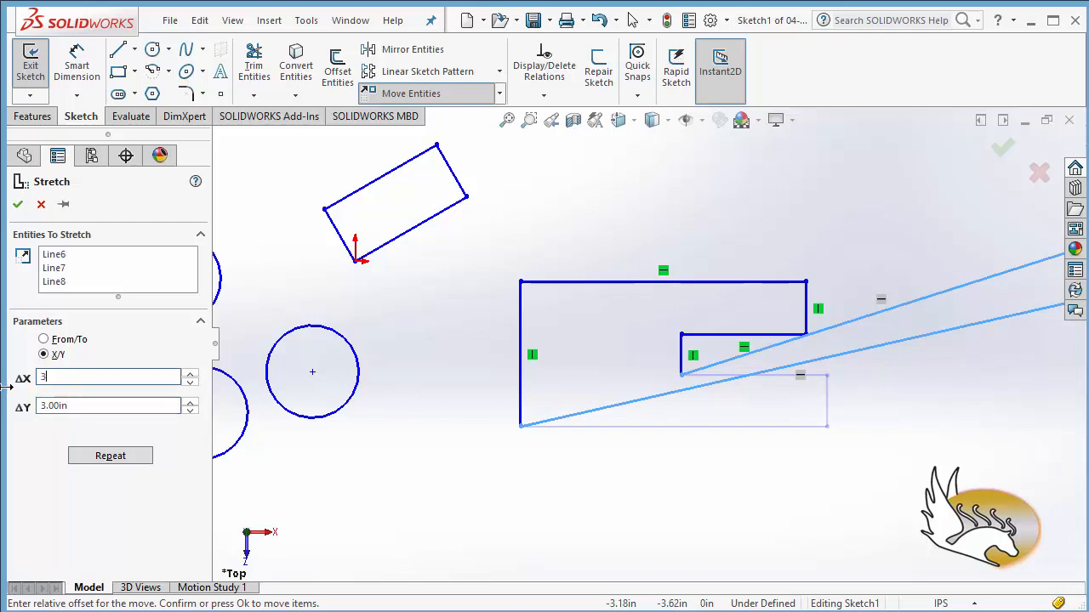
{"action": "double_click", "coordinate": [82, 406]}
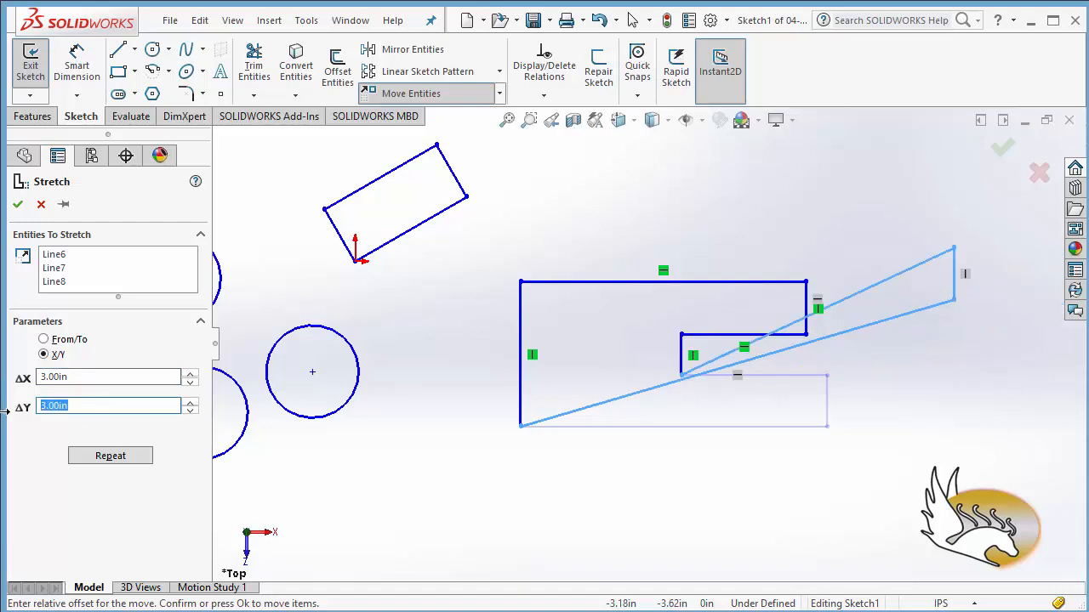
{"action": "type", "text": "0"}
{"action": "left_click", "coordinate": [64, 380]}
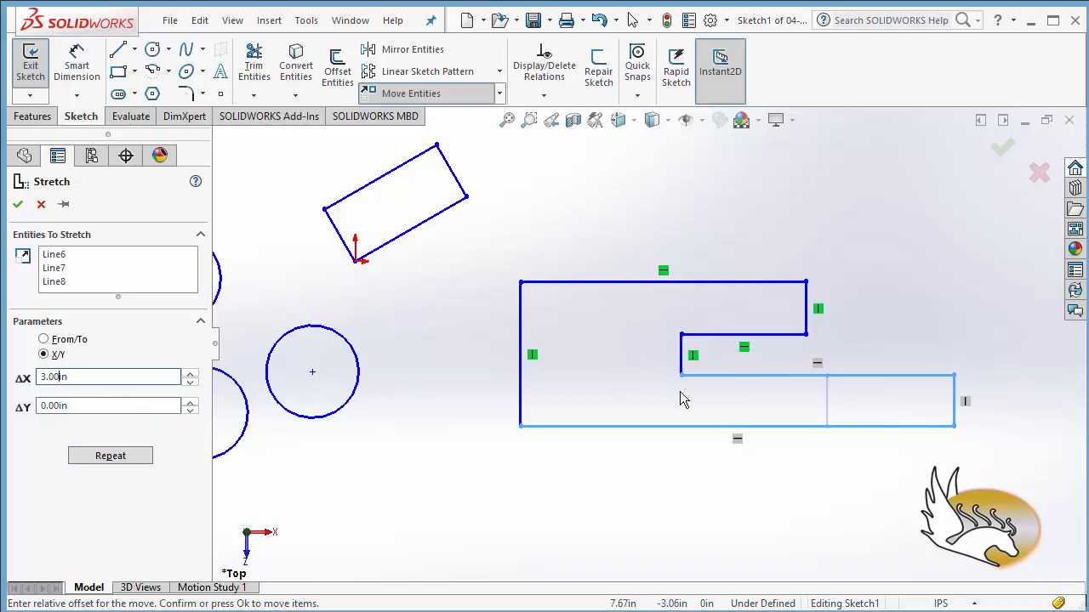
{"action": "left_click", "coordinate": [17, 205]}
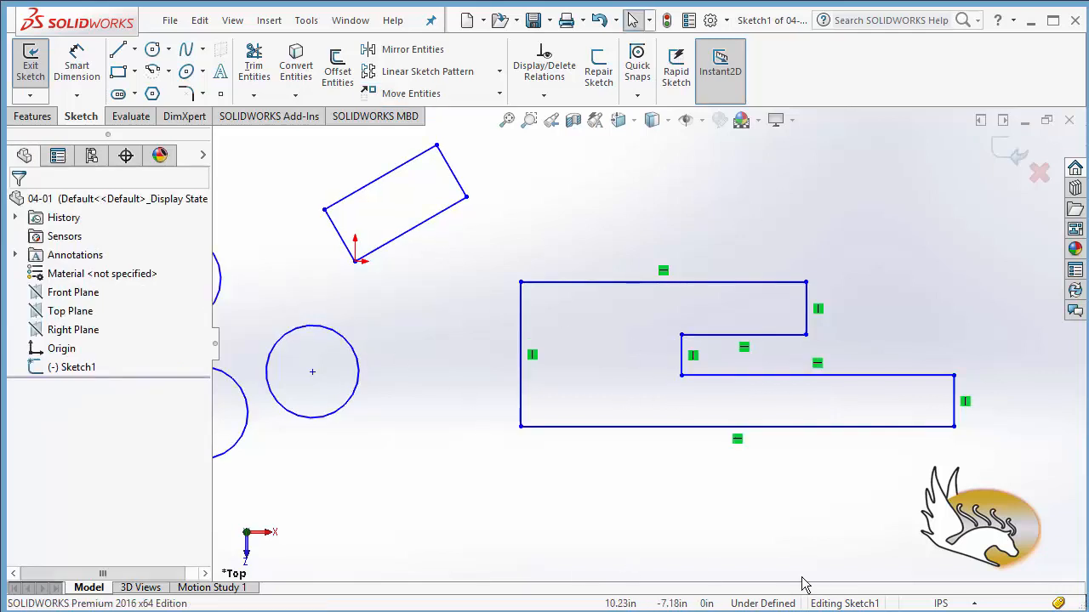